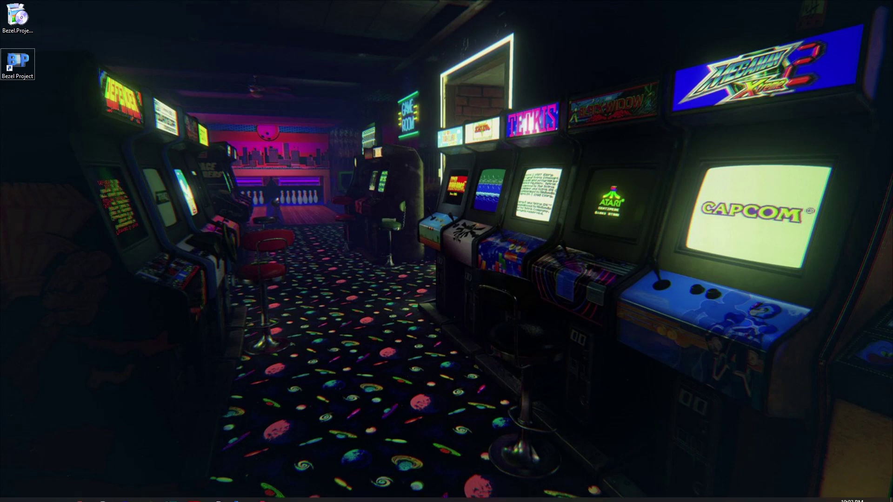
Start RetroArch from its program folder and load the Arcade (FinalBurn Neo) core
mouse_move(216, 498)
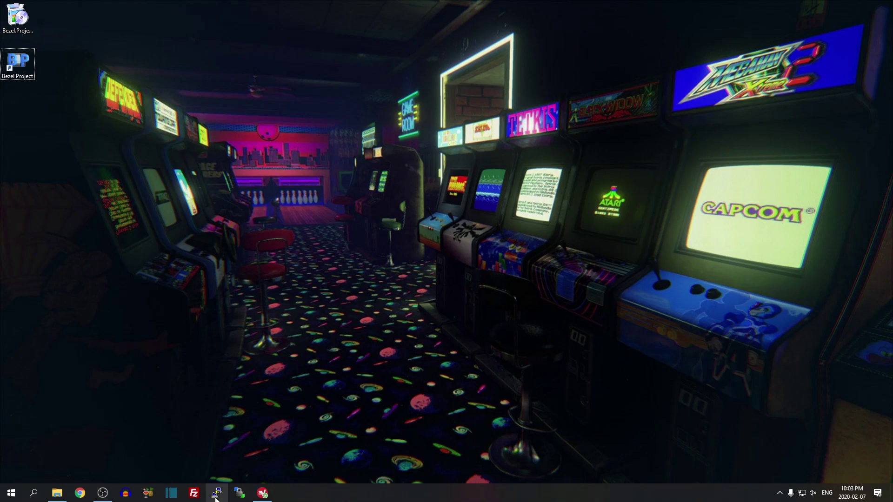
left_click(53, 496)
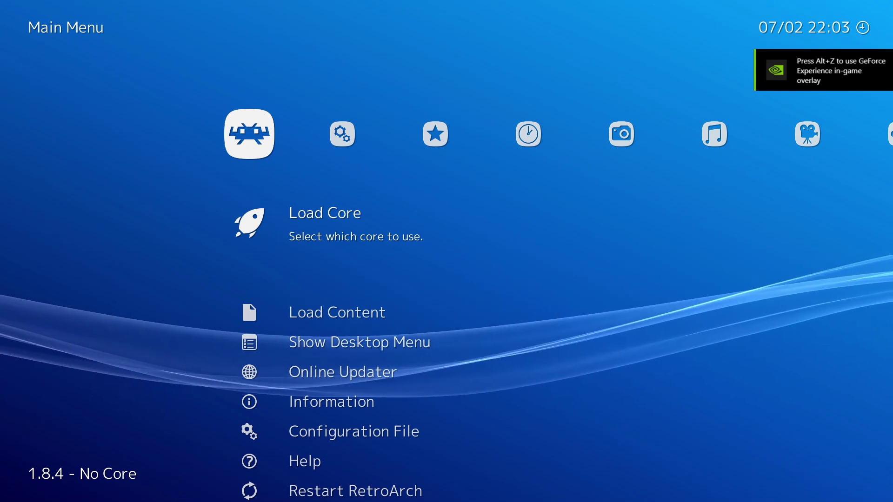
key("Return")
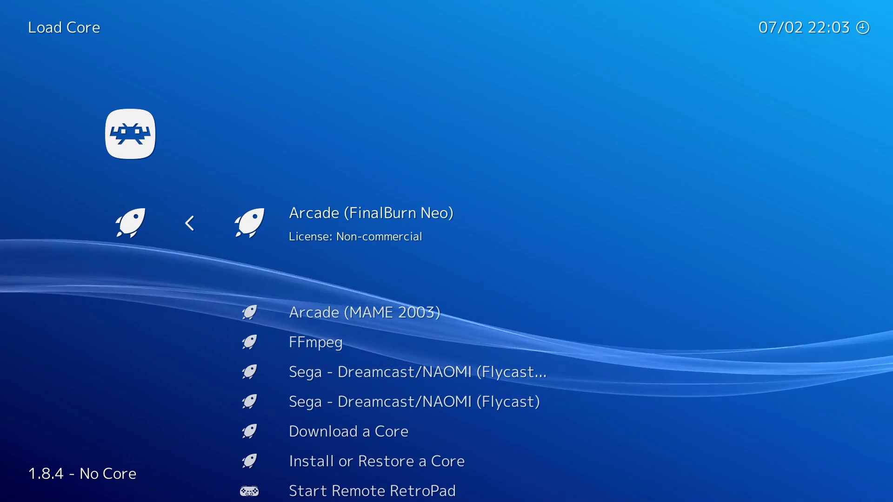
key("Return")
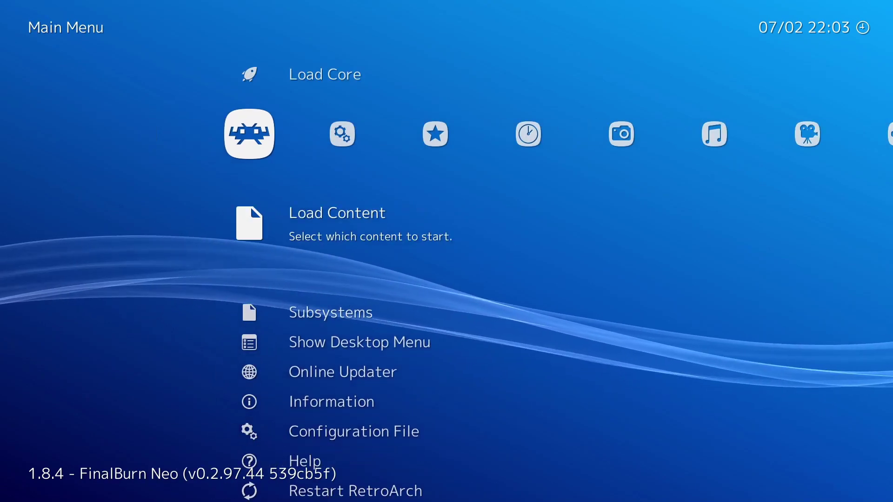
Load the dino.zip archive from the H: drive to start Cadillacs and Dinosaurs
key("Return")
key("Up")
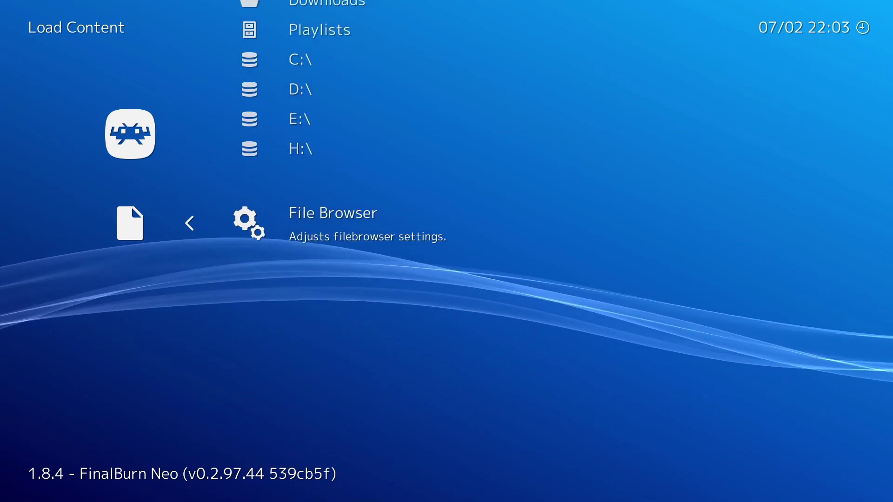
key("Up")
key("Return")
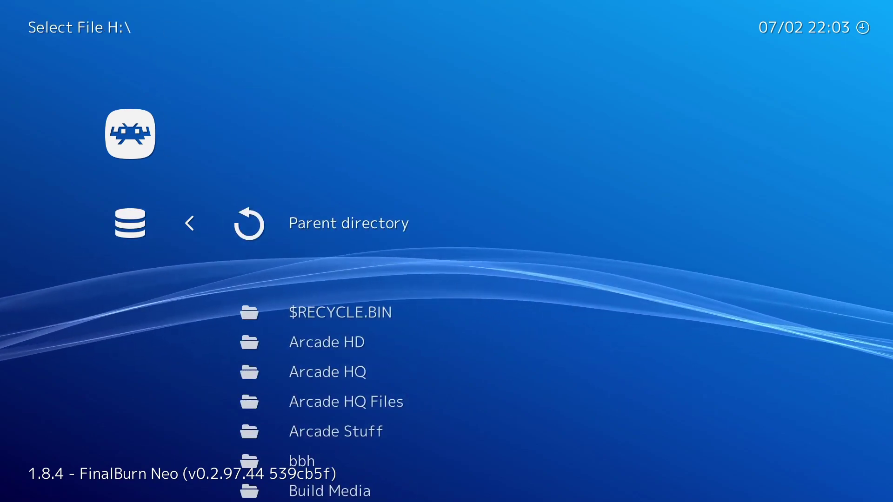
key("Up")
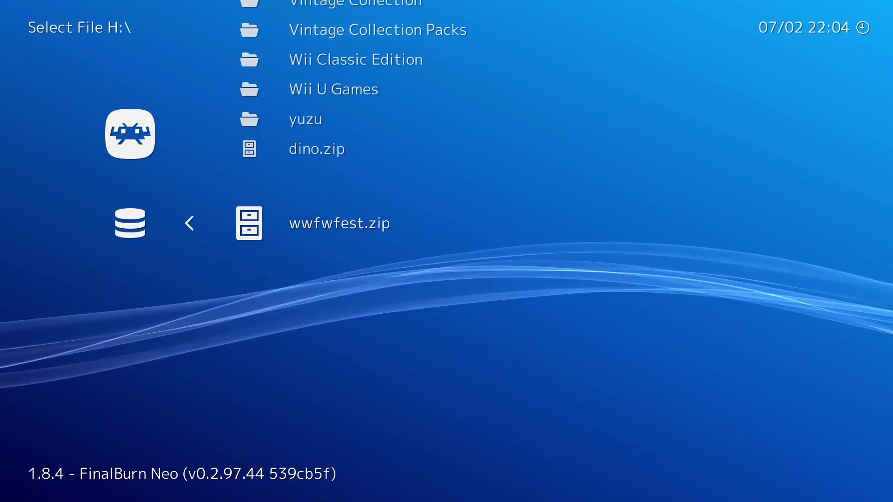
key("Up")
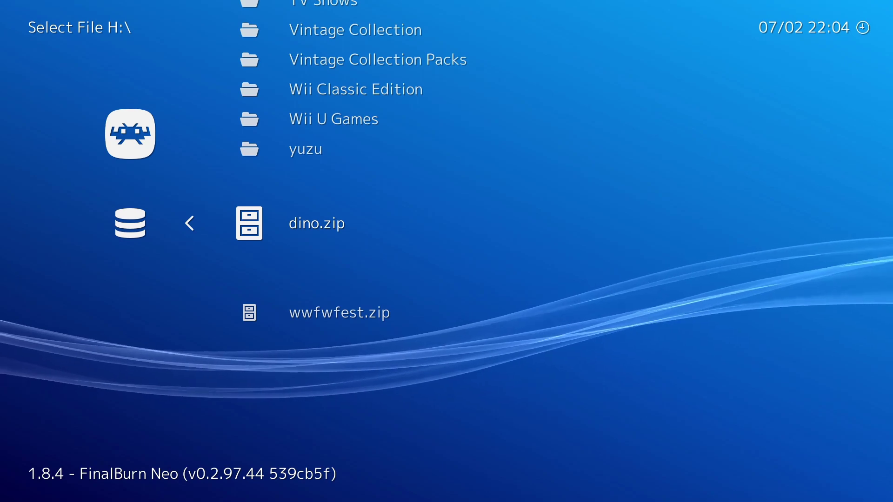
key("Return")
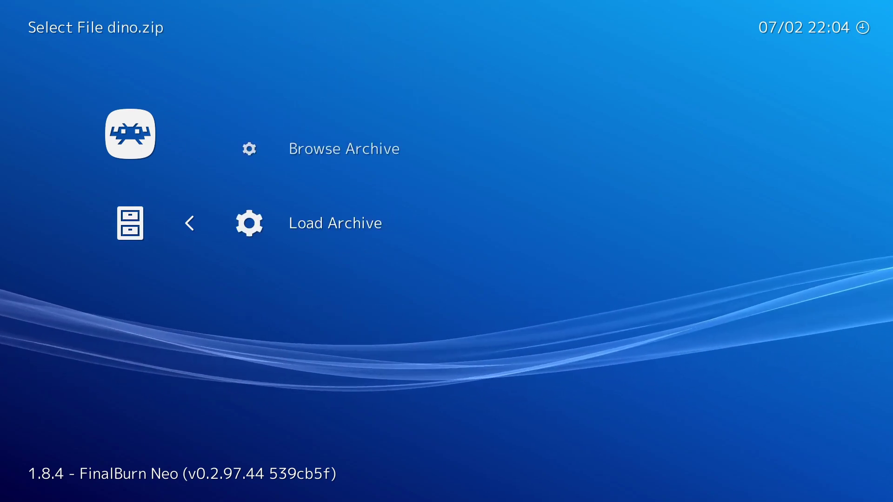
key("Return")
key("Return")
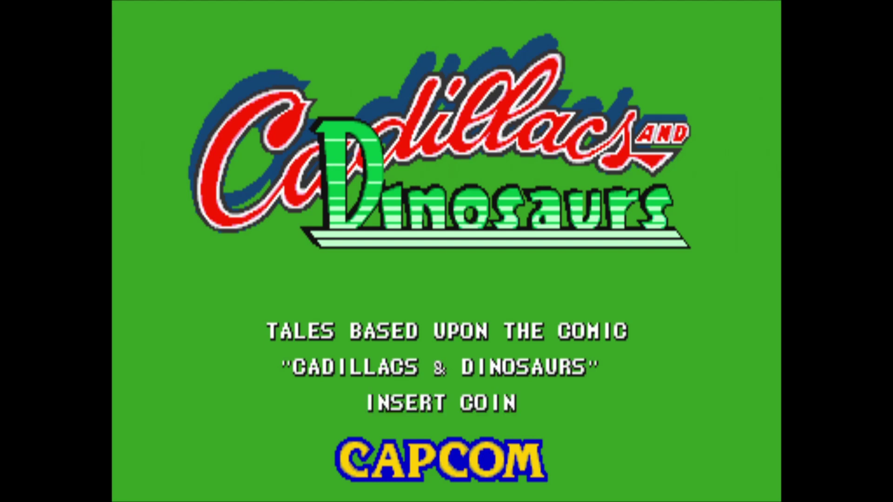
Set the aspect ratio to 16:9 under Settings > Video > Scaling
key("F1")
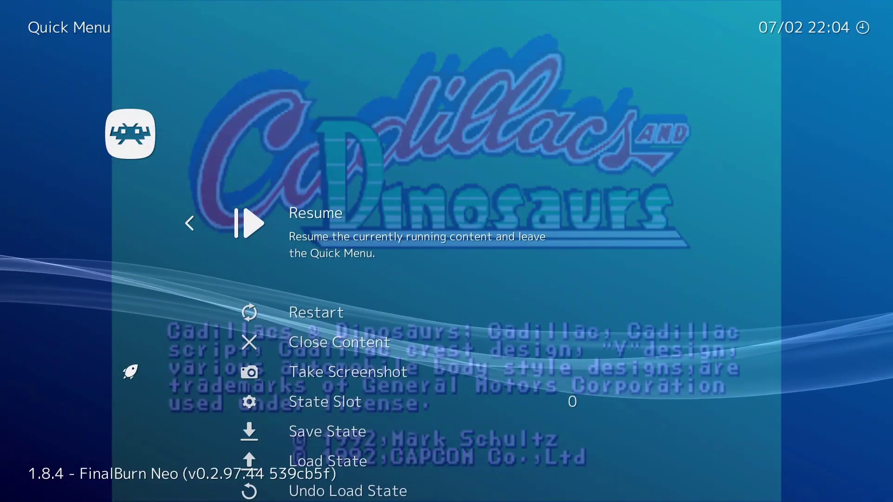
key("Down")
key("BackSpace")
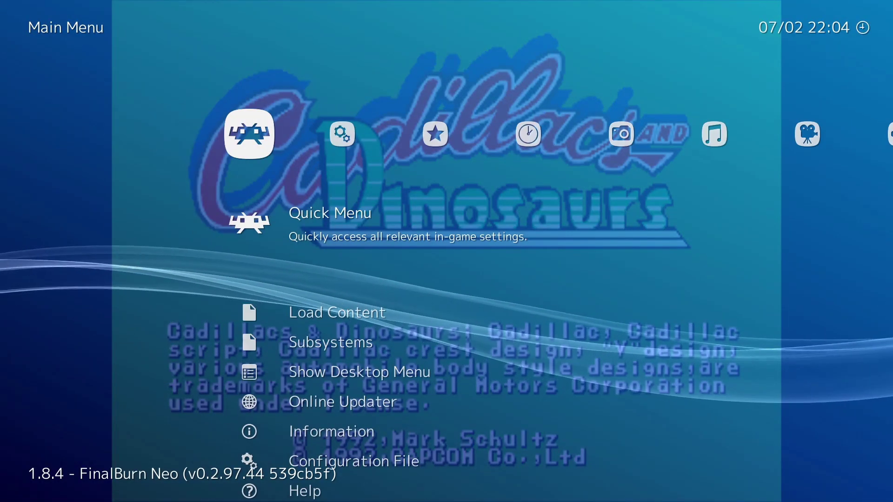
key("Right")
key("Down")
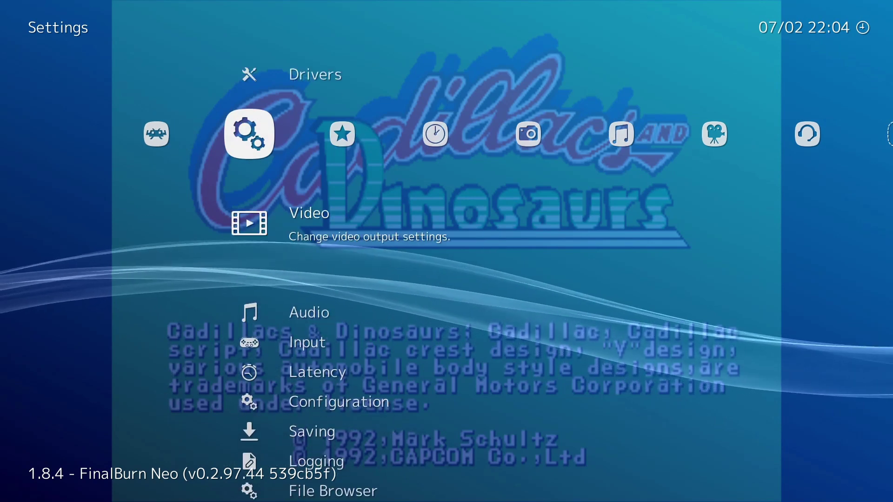
key("Return")
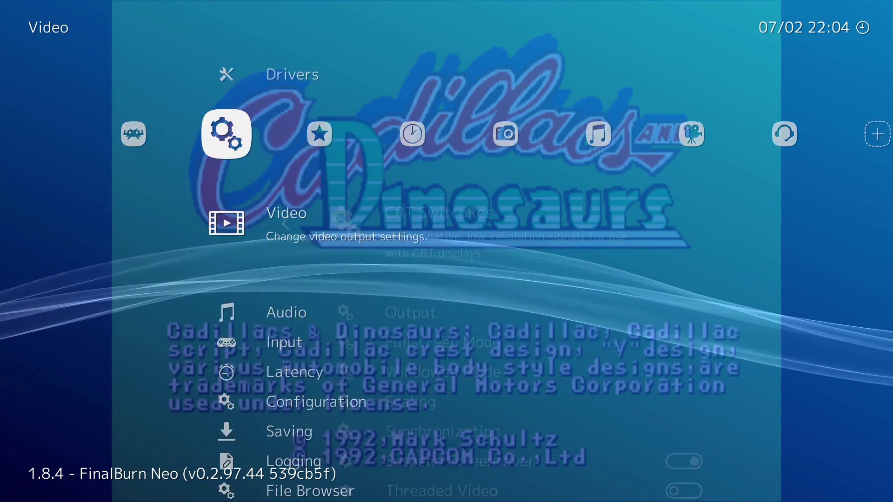
key("Down")
key("Down")
key("Down")
key("Down")
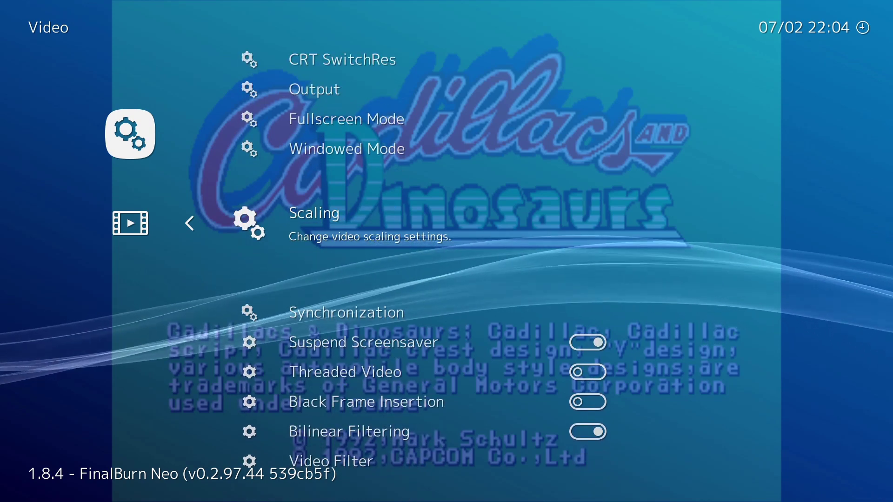
key("Return")
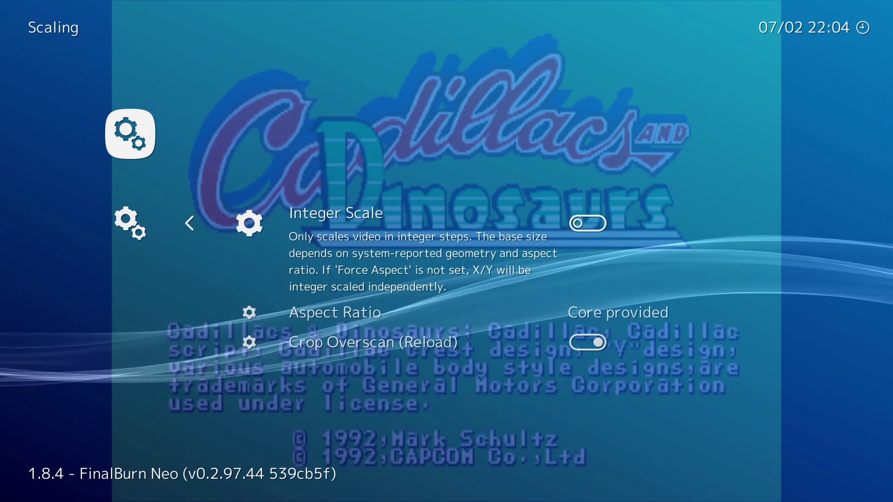
key("Down")
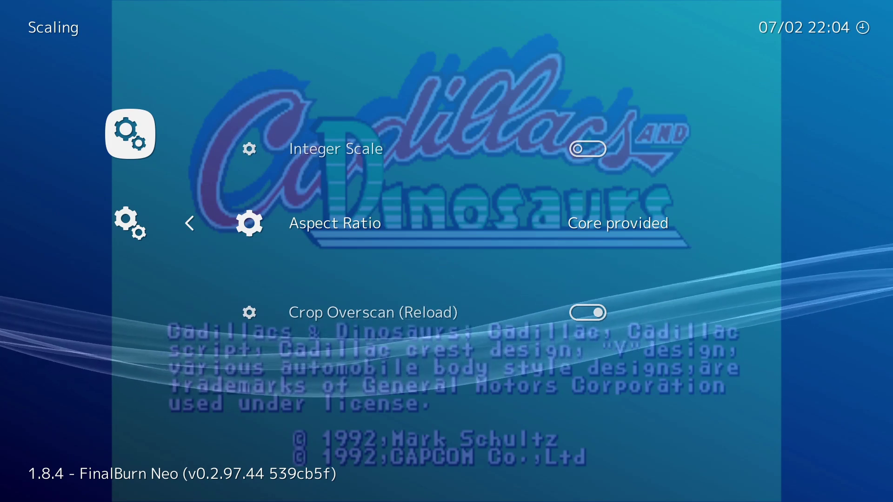
key("Right")
key("Right")
key("Right")
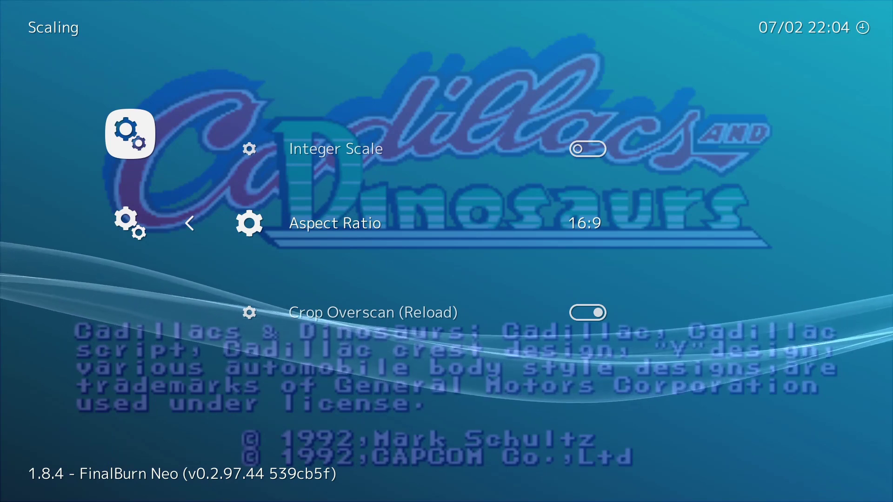
Leave the video settings and resume the Cadillacs & Dinosaurs game
key("BackSpace")
key("BackSpace")
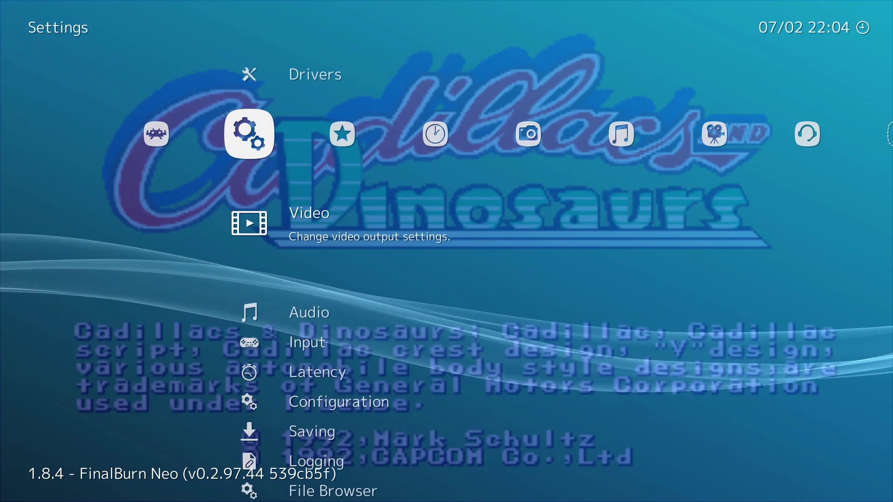
key("Left")
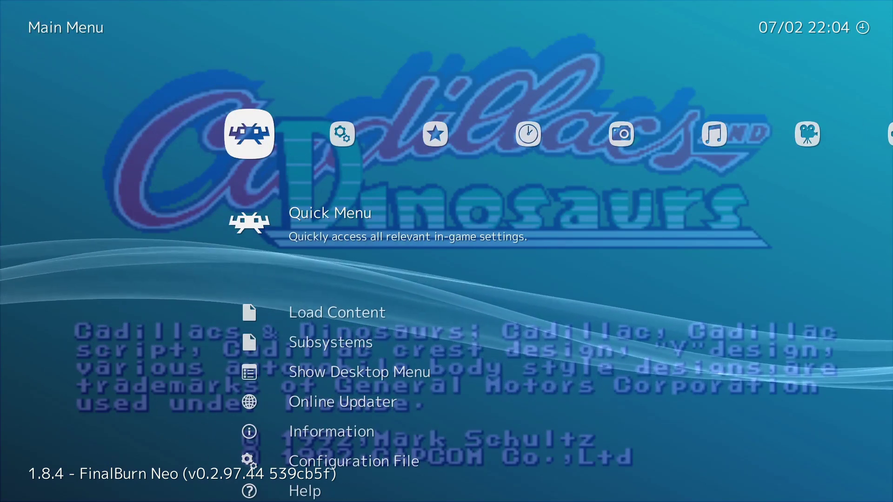
key("Return")
key("Return")
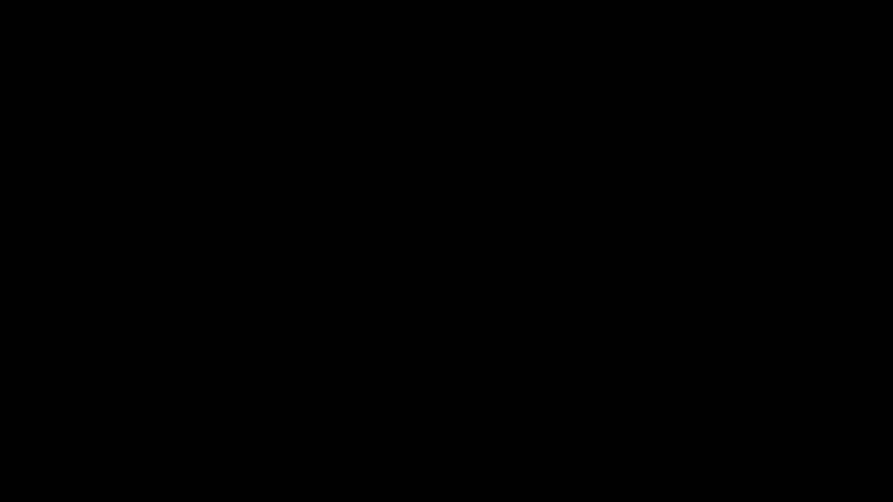
Quit RetroArch and relaunch retroarch.exe from File Explorer
key("Escape")
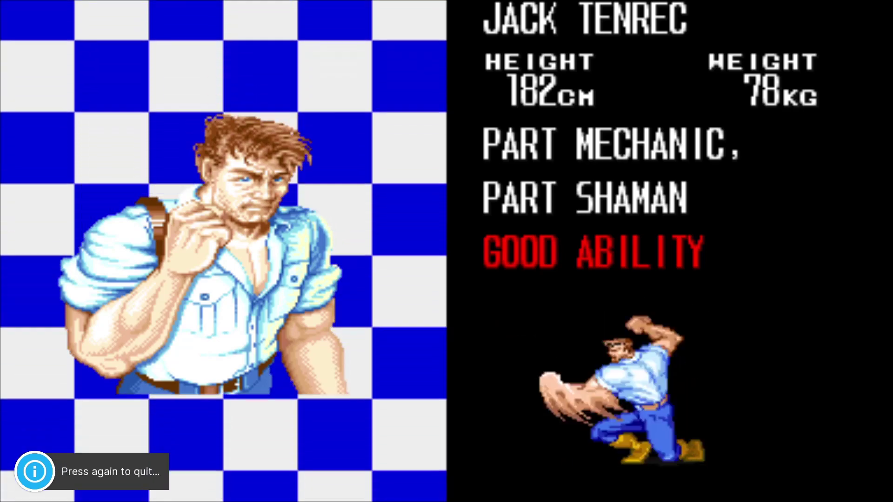
key("Escape")
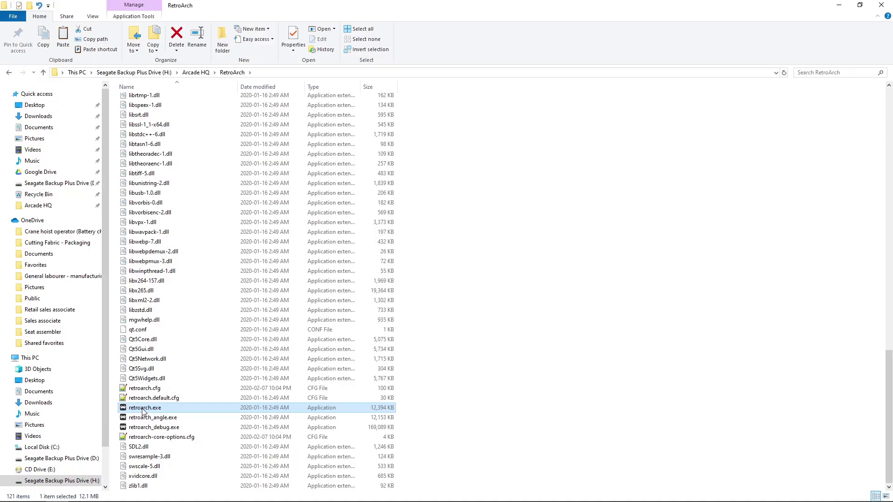
key("Return")
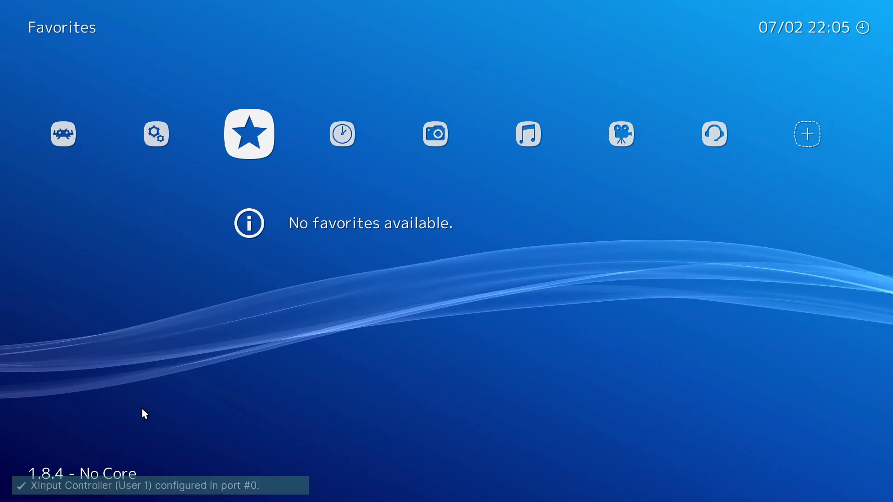
Replay dino from History, then restart RetroArch and select the wwfwfest entry
key("Right")
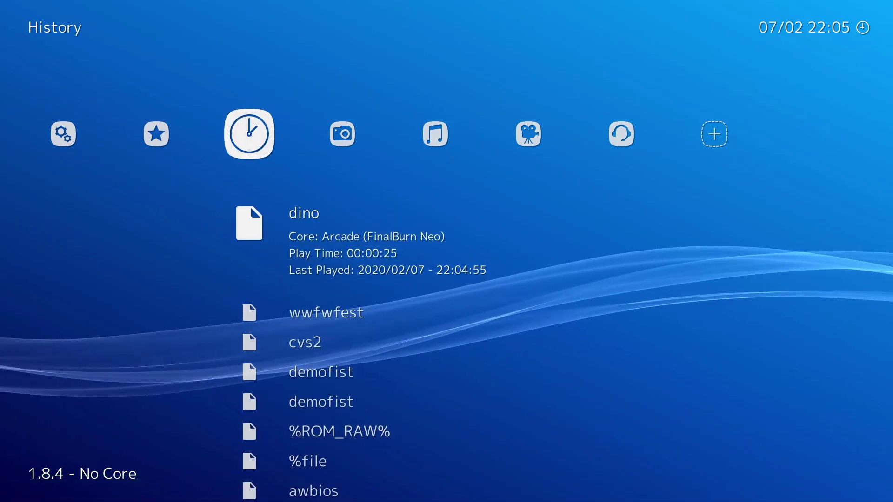
key("Return")
key("Return")
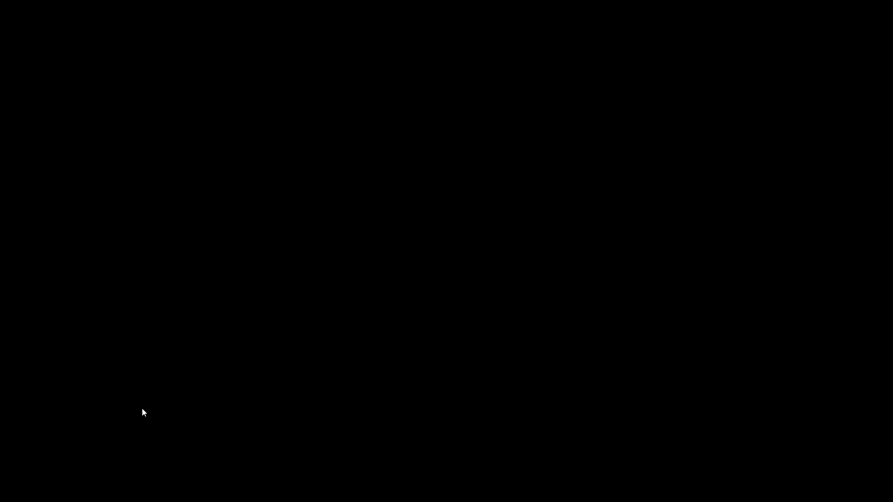
key("Escape")
double_click(143, 409)
key("Down")
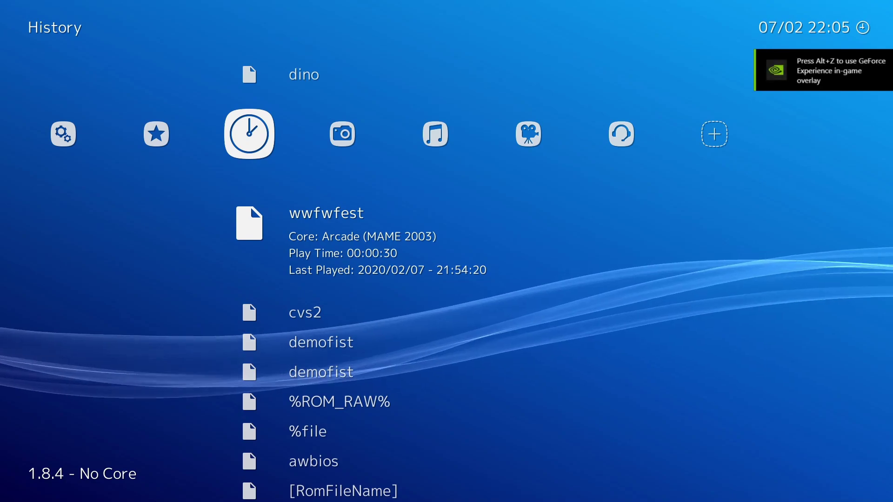
Run wwfwfest on MAME 2003, then open the Quick Menu and back out to the main menu
key("Return")
key("Return")
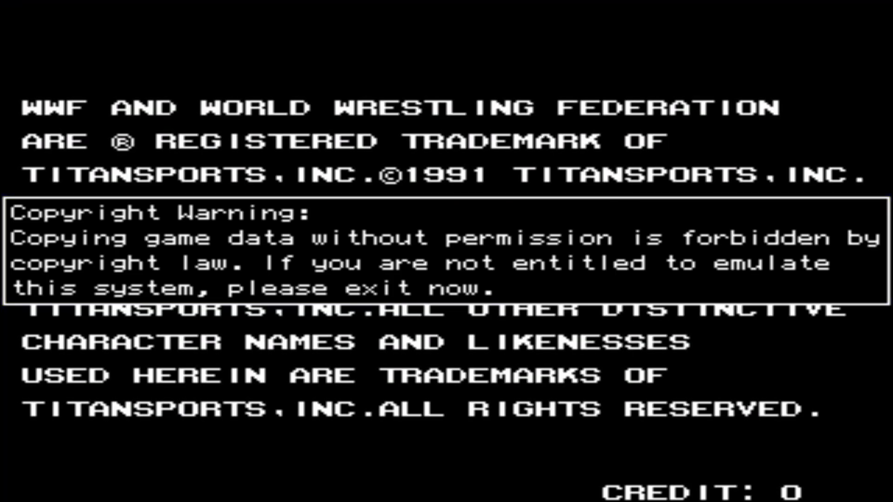
key("F1")
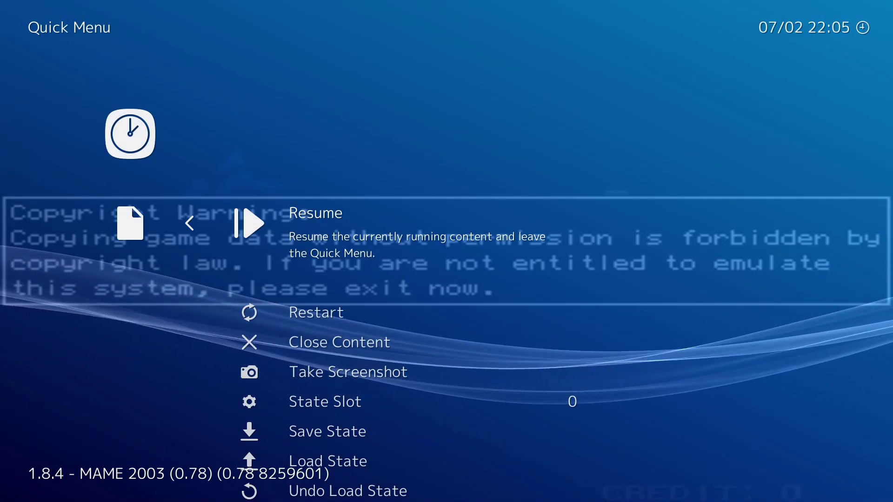
key("BackSpace")
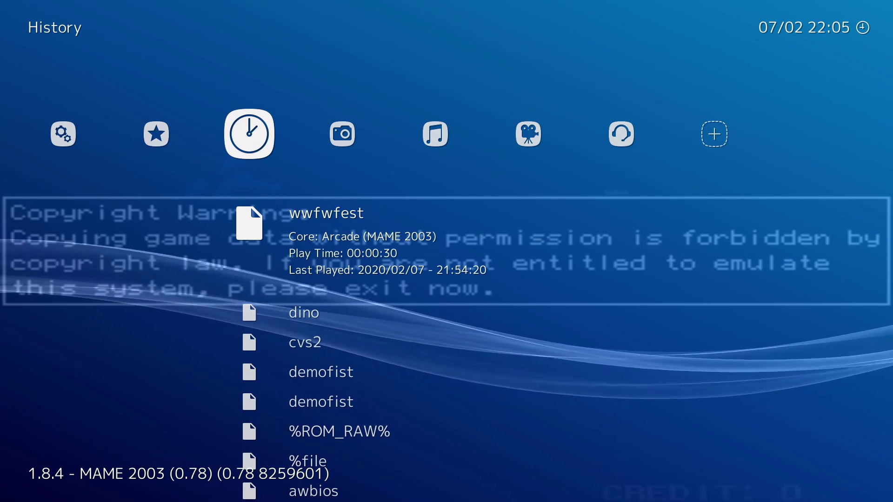
key("Left")
key("Left")
key("Left")
Cycle the Aspect Ratio in Settings > Video > Scaling back round to 16:9
key("Right")
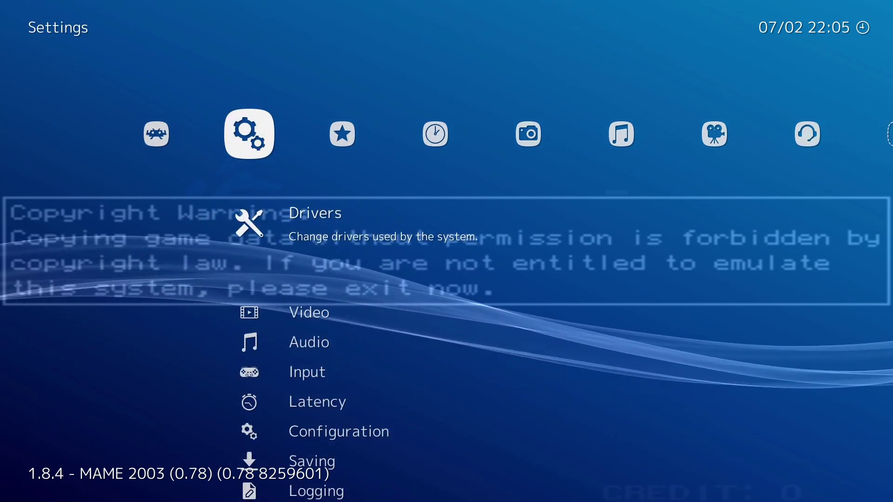
key("Down")
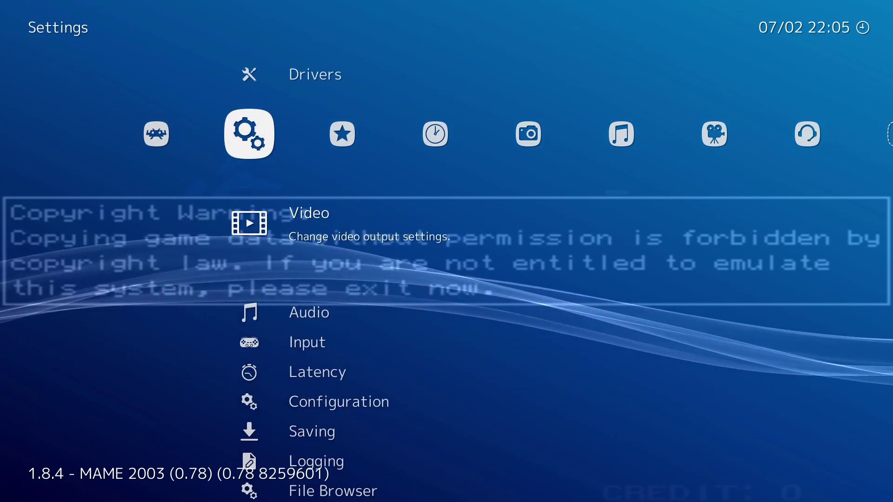
key("Return")
key("Down")
key("Down")
key("Down")
key("Down")
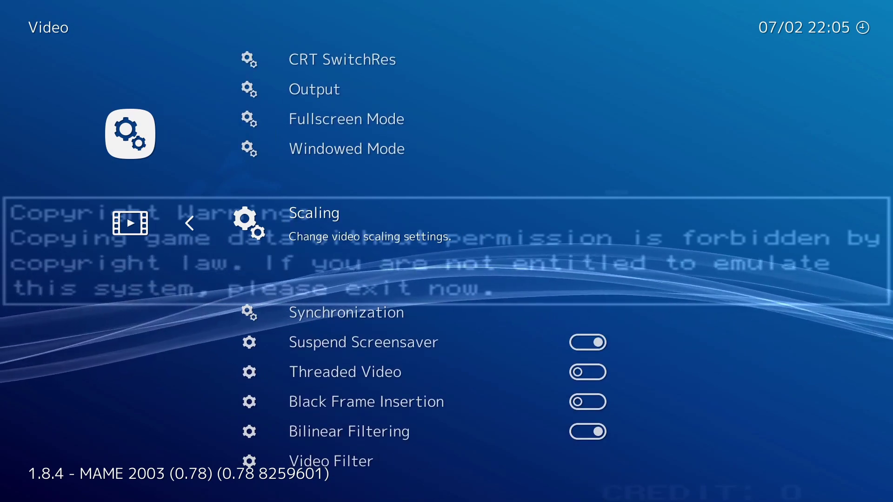
key("Return")
key("Down")
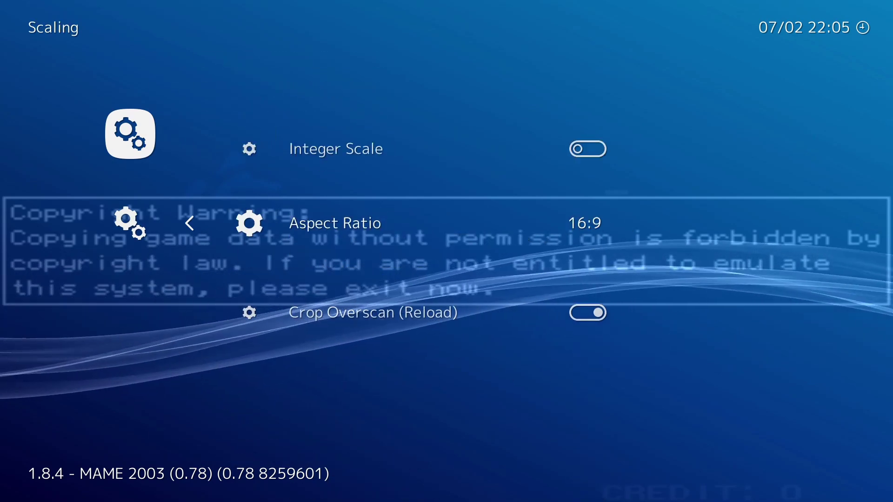
key("Left")
key("Left")
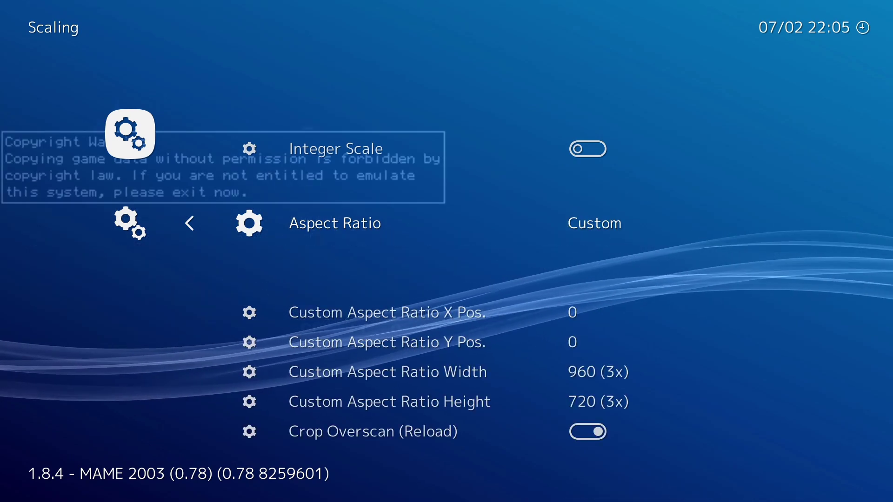
key("Left")
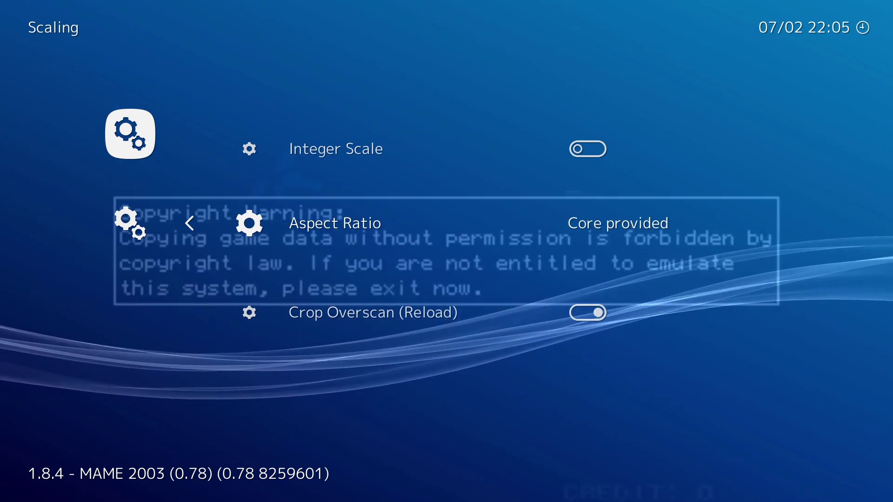
key("Right")
key("Right")
key("Right")
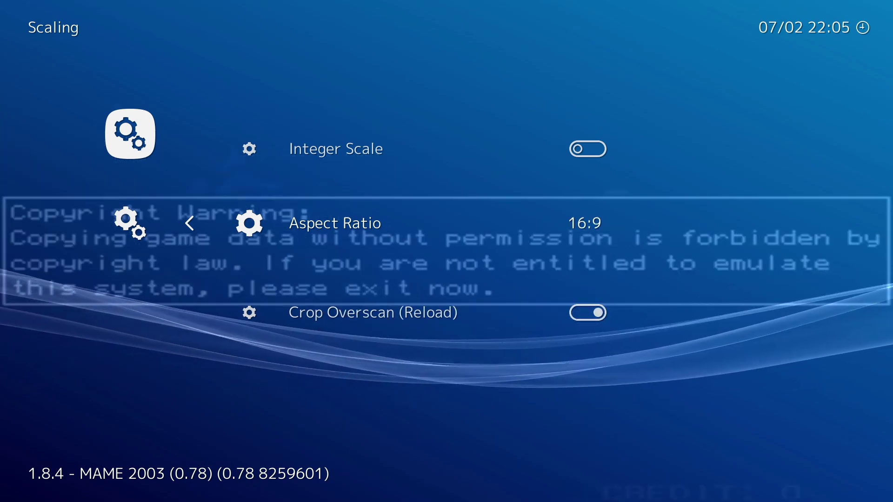
key("Escape")
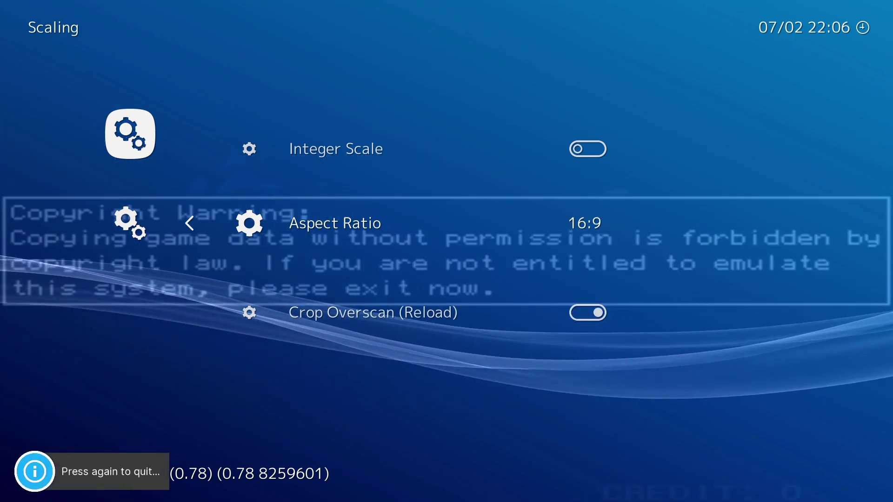